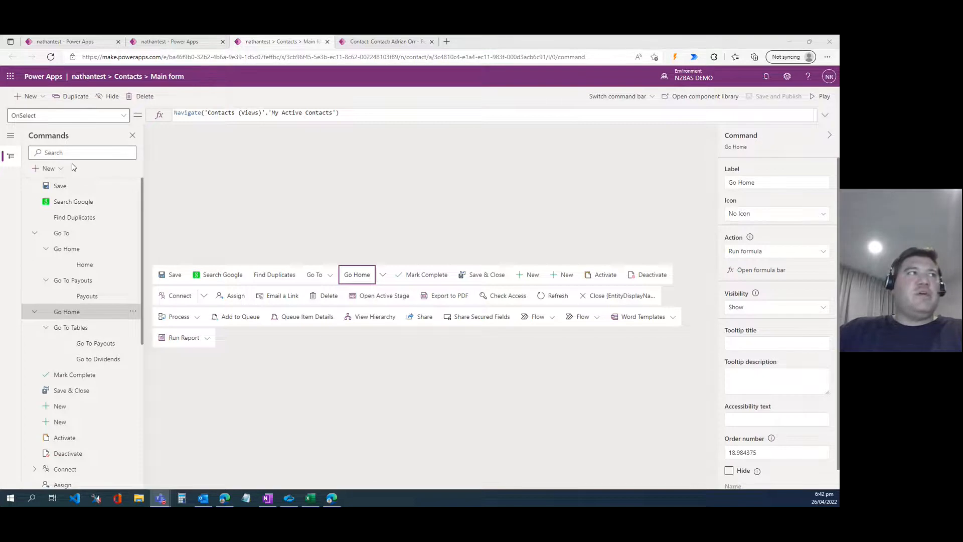
# - Review the types of component that can be newly added to the Contacts main form command bar
pyautogui.click(53, 170)
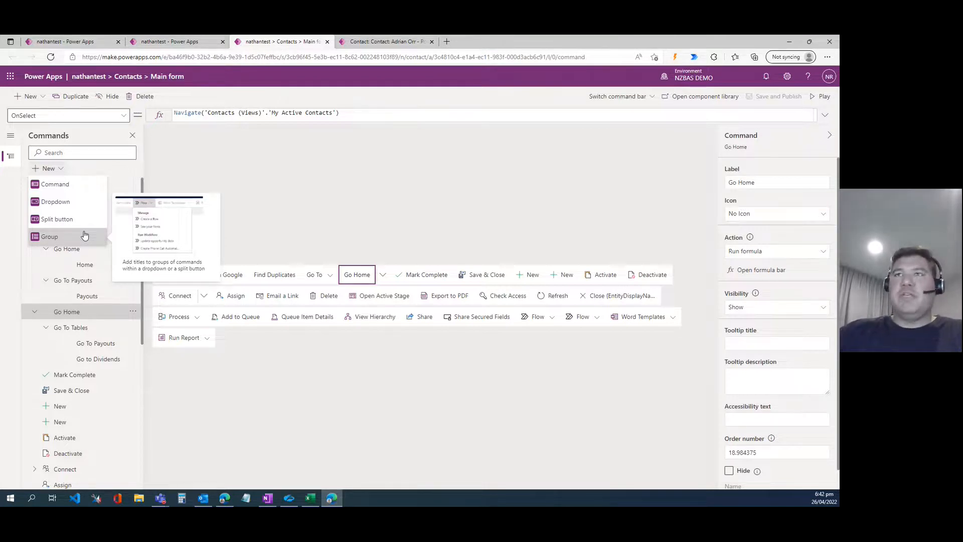
pyautogui.click(254, 186)
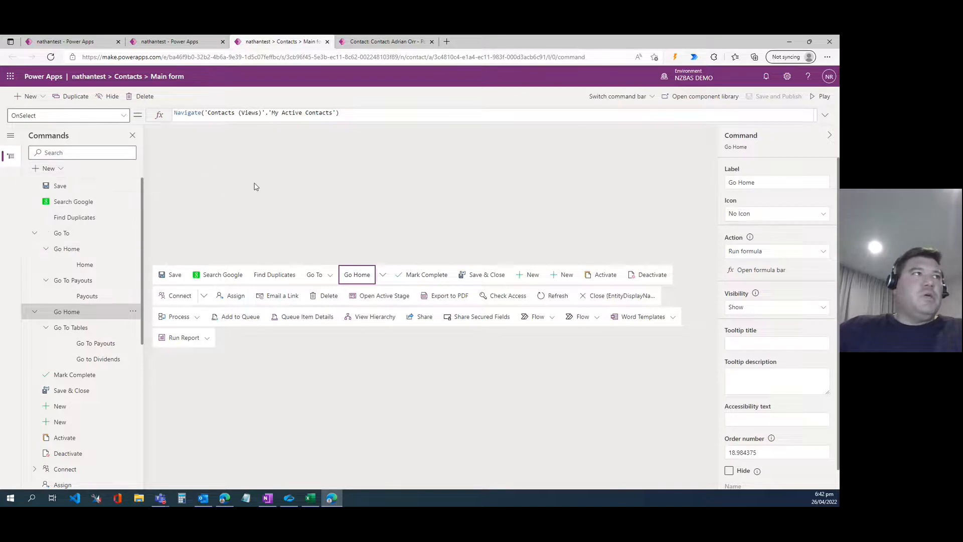
# - Examine the Go To dropdown's groups and its Home and Payouts commands, comparing it with the built-in Flow dropdown
pyautogui.click(329, 276)
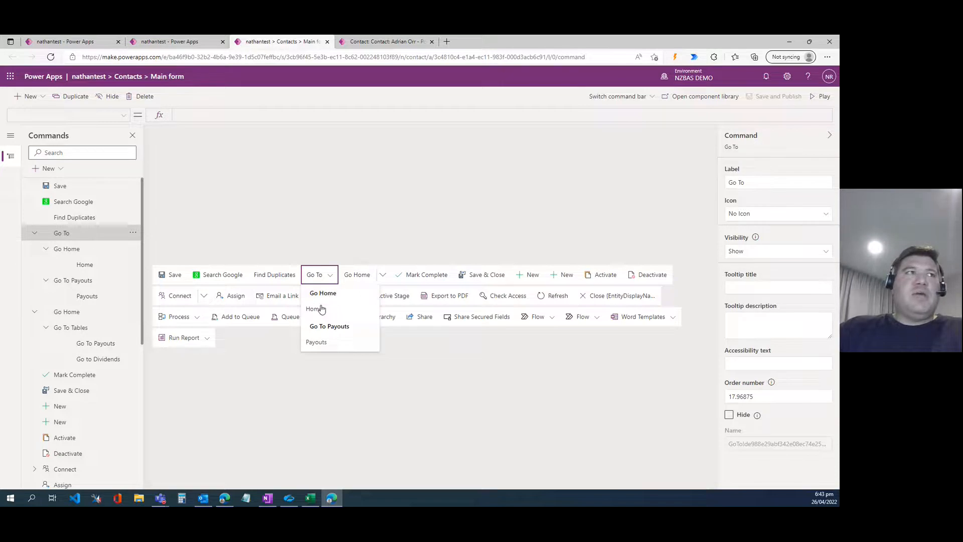
pyautogui.click(318, 294)
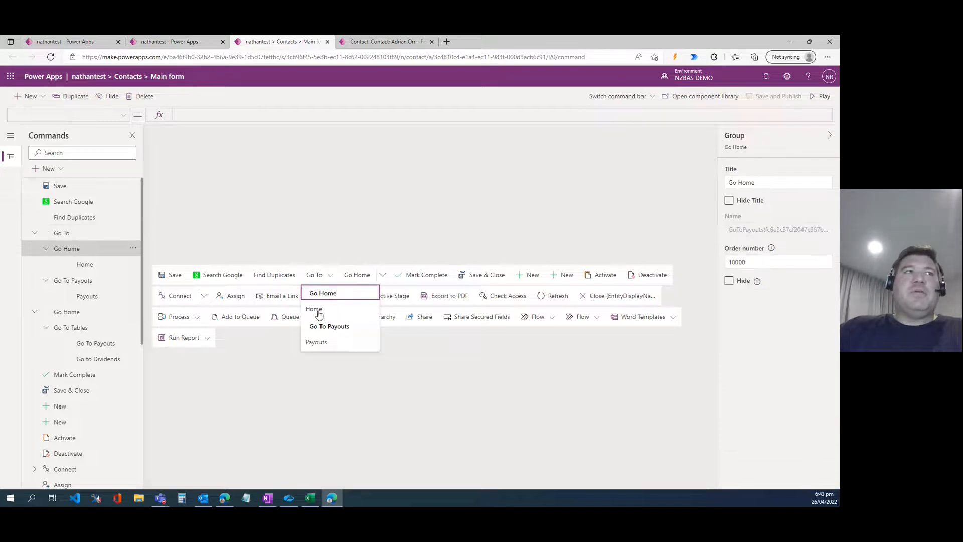
pyautogui.click(317, 313)
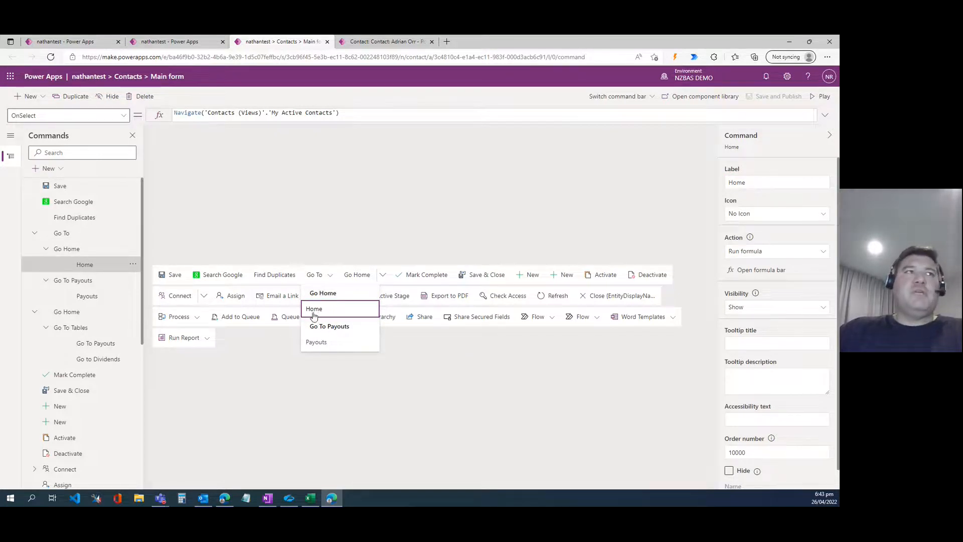
pyautogui.click(332, 348)
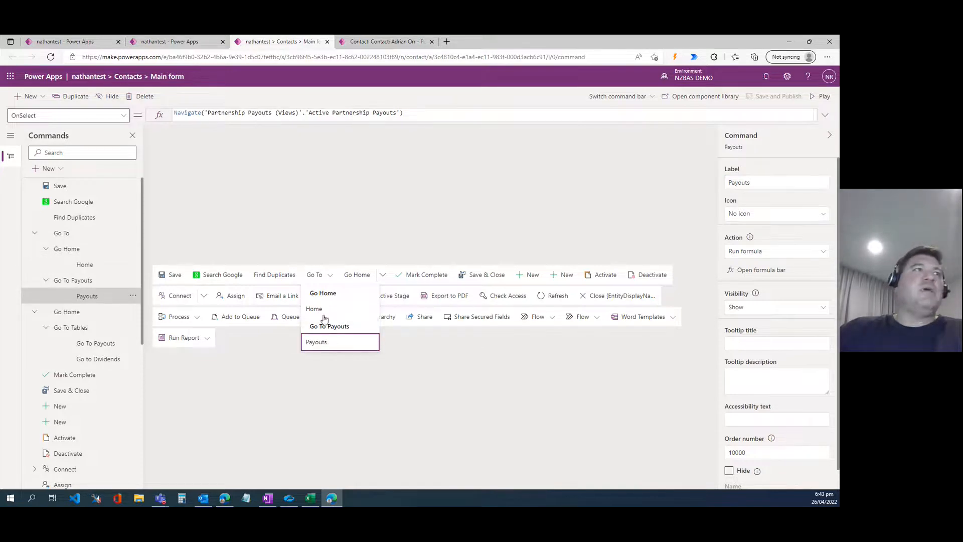
pyautogui.click(327, 279)
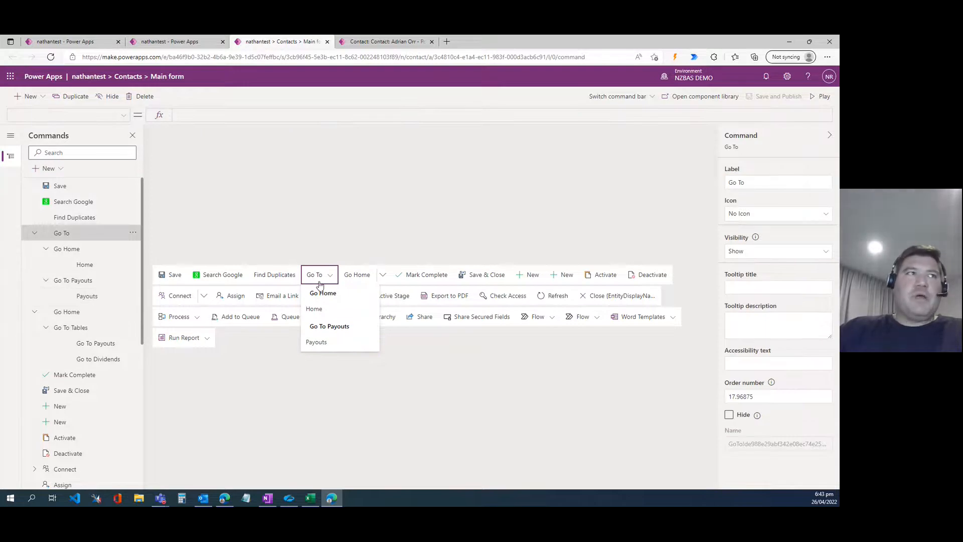
pyautogui.click(536, 321)
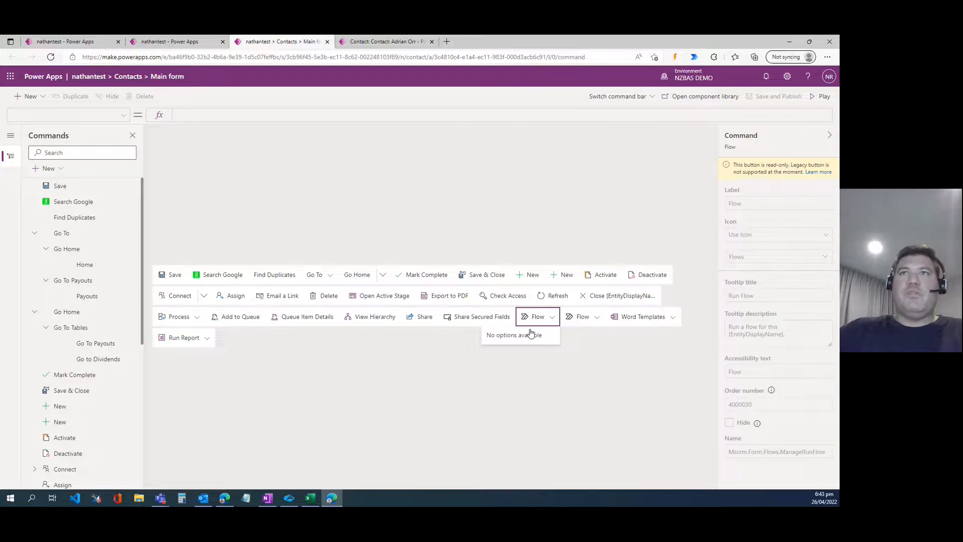
pyautogui.click(329, 281)
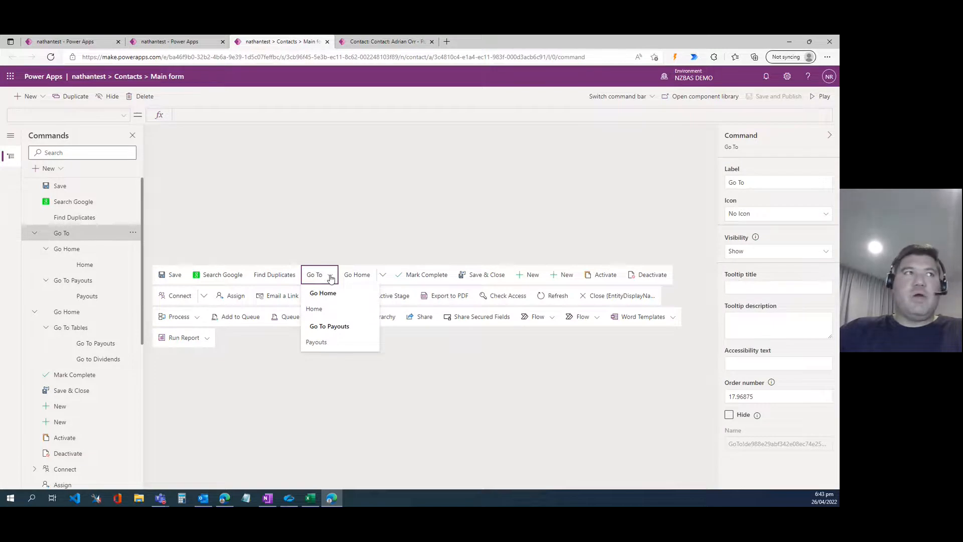
pyautogui.click(331, 279)
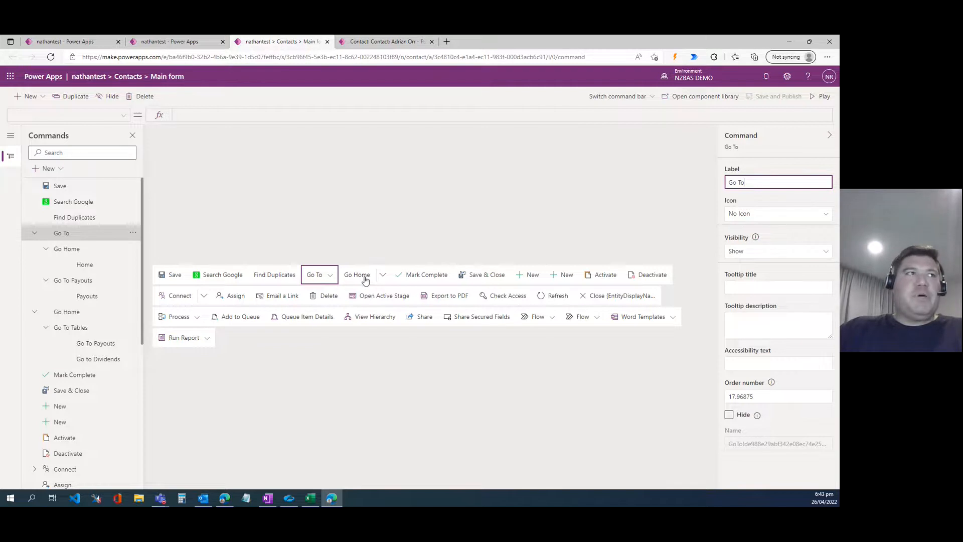
# - Examine the Go Home split button's main formula and its Go To Payouts and Go to Dividends commands
pyautogui.click(382, 276)
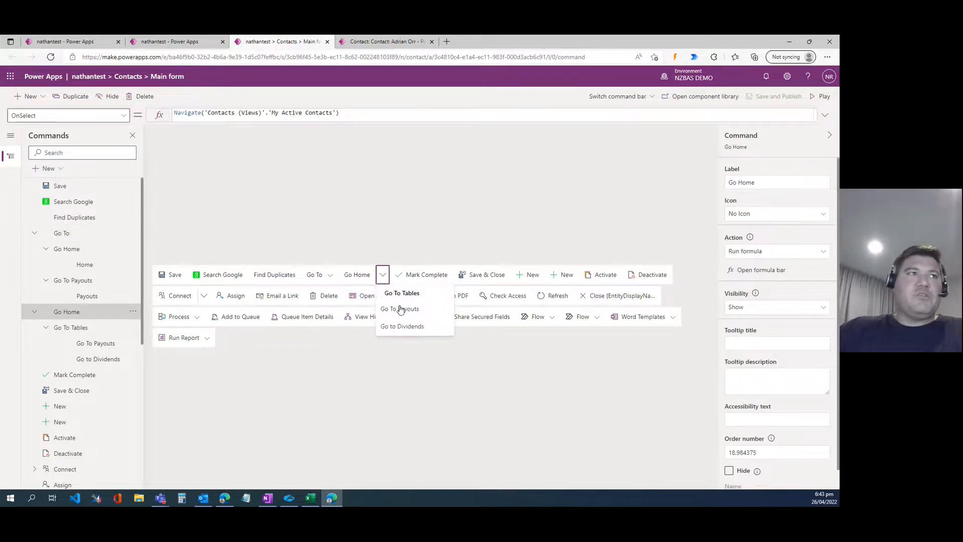
pyautogui.click(355, 277)
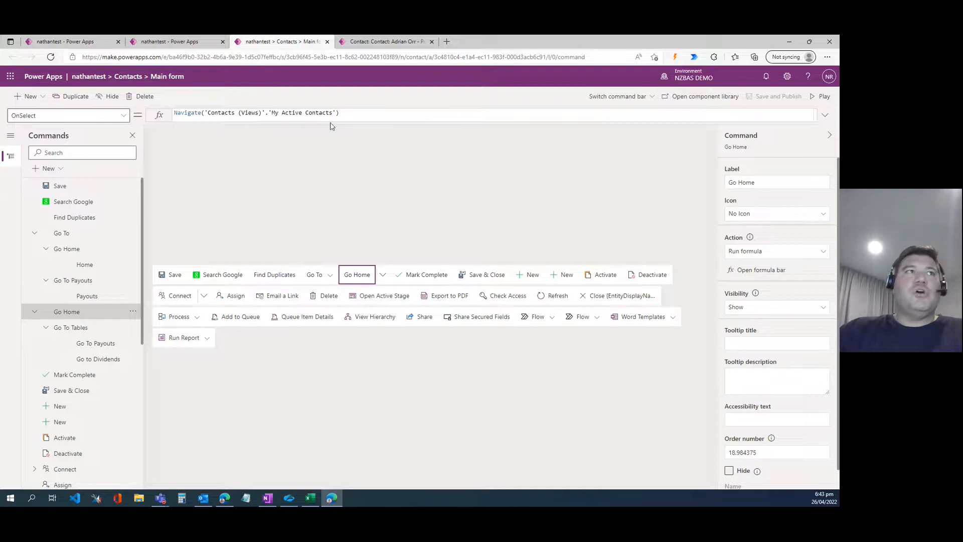
pyautogui.click(381, 275)
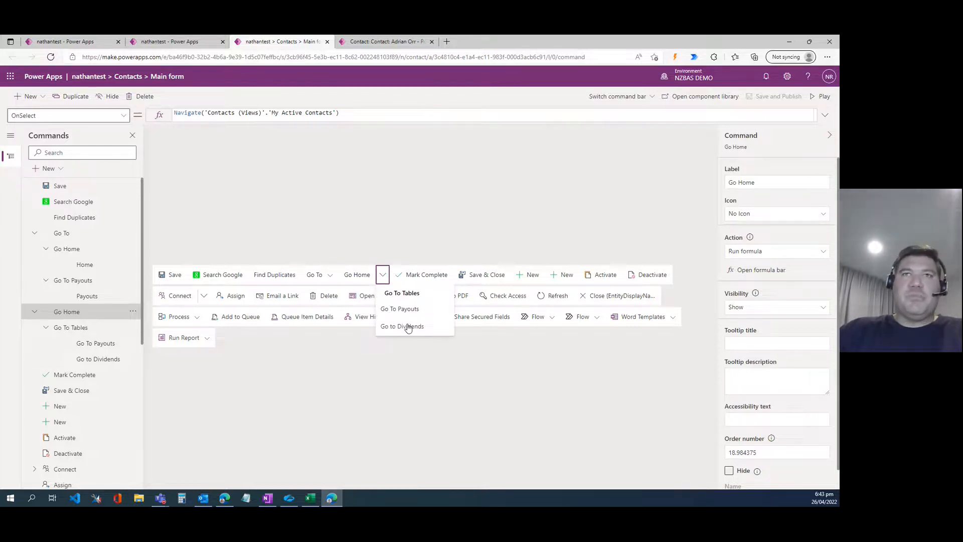
pyautogui.click(403, 309)
pyautogui.click(412, 325)
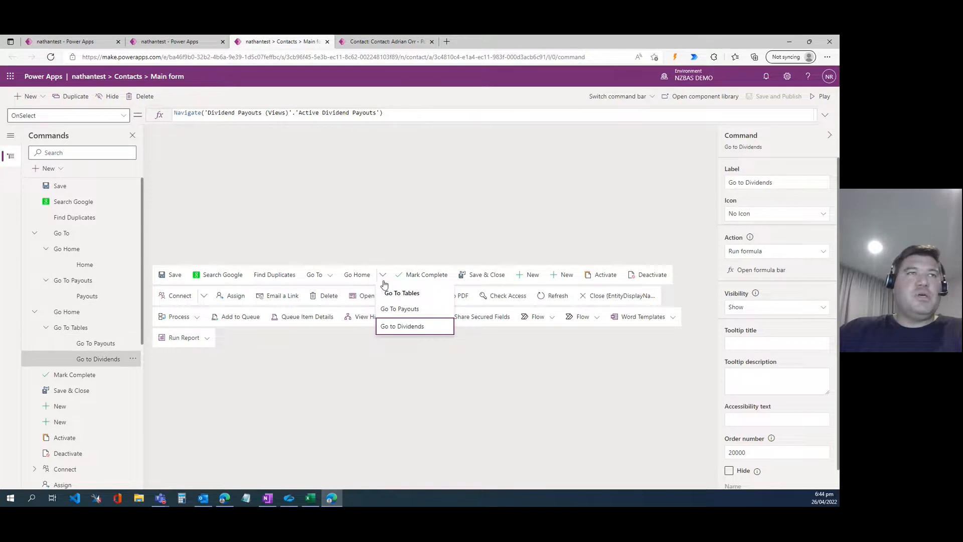
pyautogui.click(381, 276)
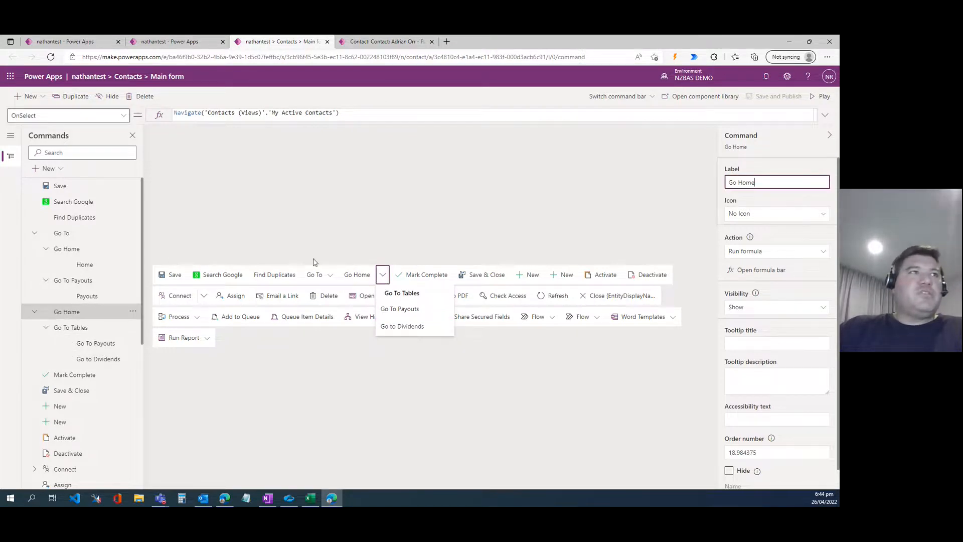
pyautogui.click(380, 278)
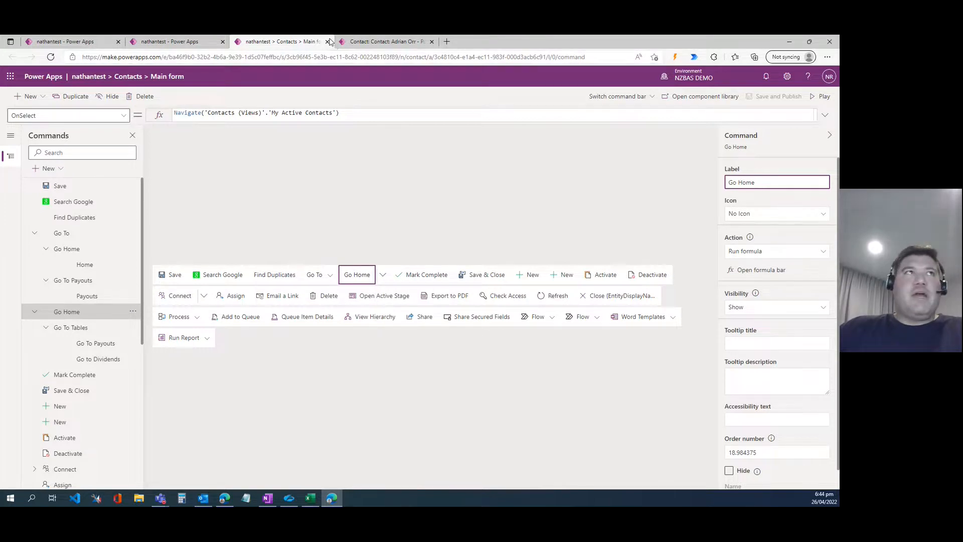
# - Switch to the contact record in the running app, run Home from the Go To dropdown, and return to the record
pyautogui.click(355, 43)
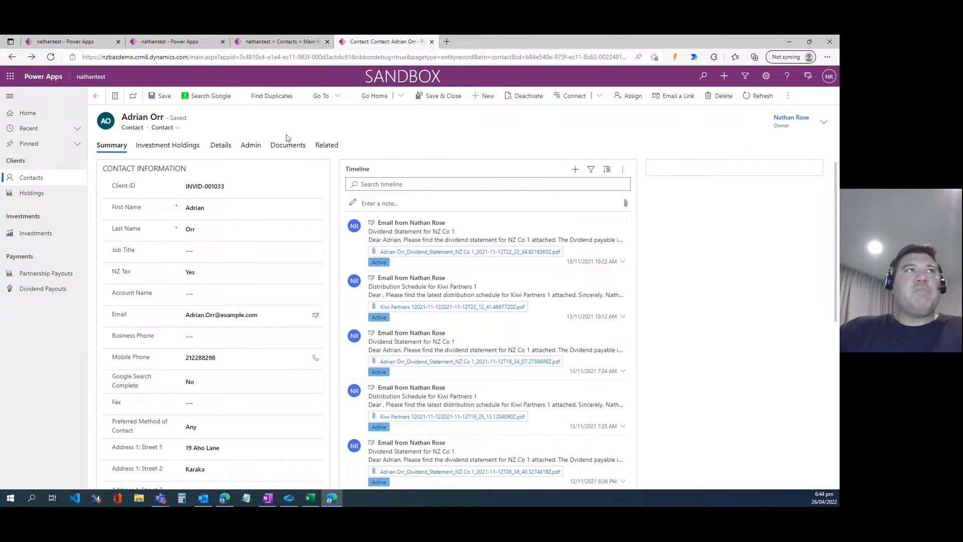
pyautogui.click(336, 101)
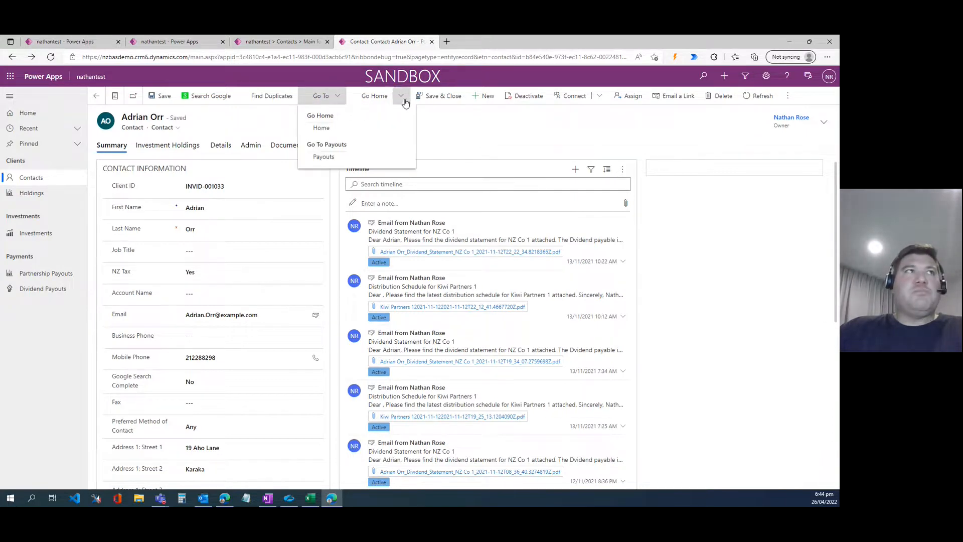
pyautogui.click(279, 124)
pyautogui.click(335, 101)
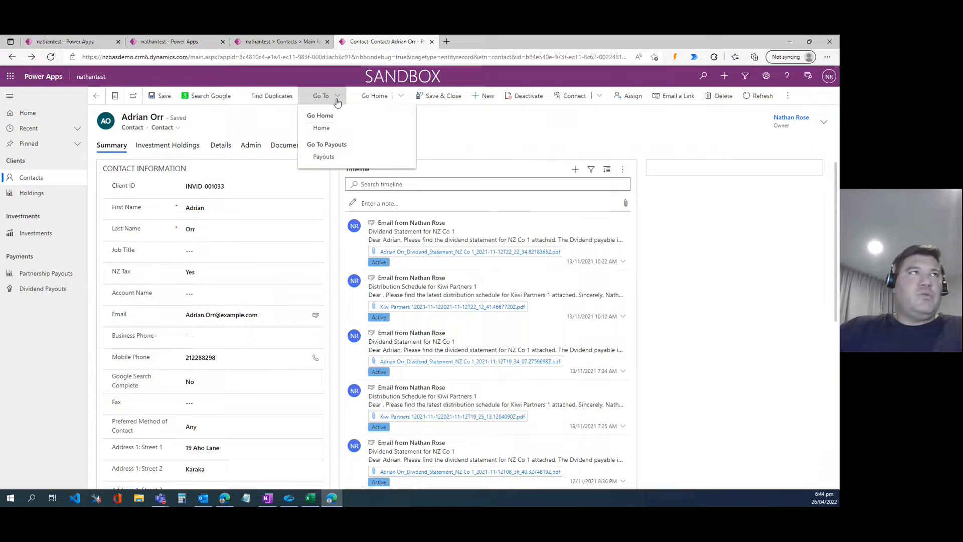
pyautogui.click(326, 132)
pyautogui.click(98, 99)
# - Test the Payouts command of the Go To dropdown and return to the contact record
pyautogui.click(335, 97)
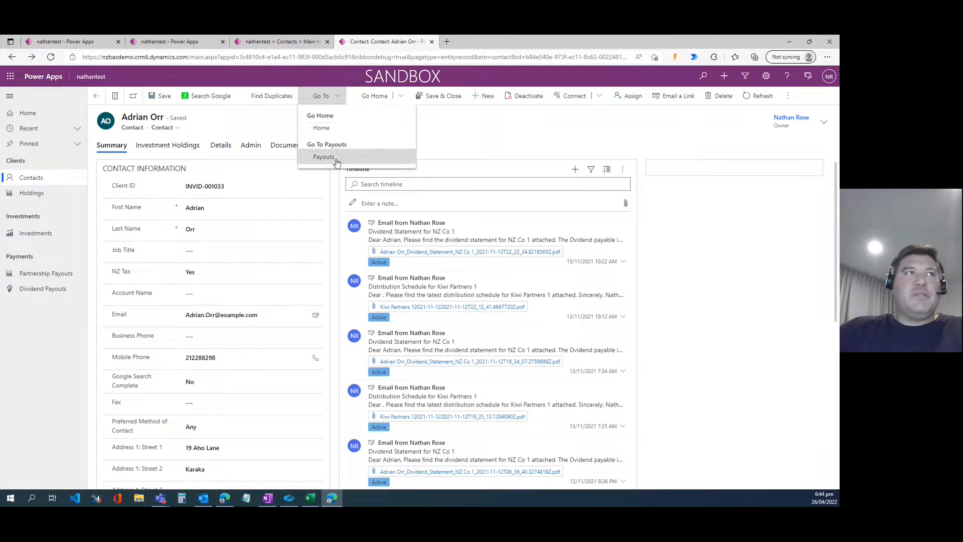
pyautogui.click(324, 157)
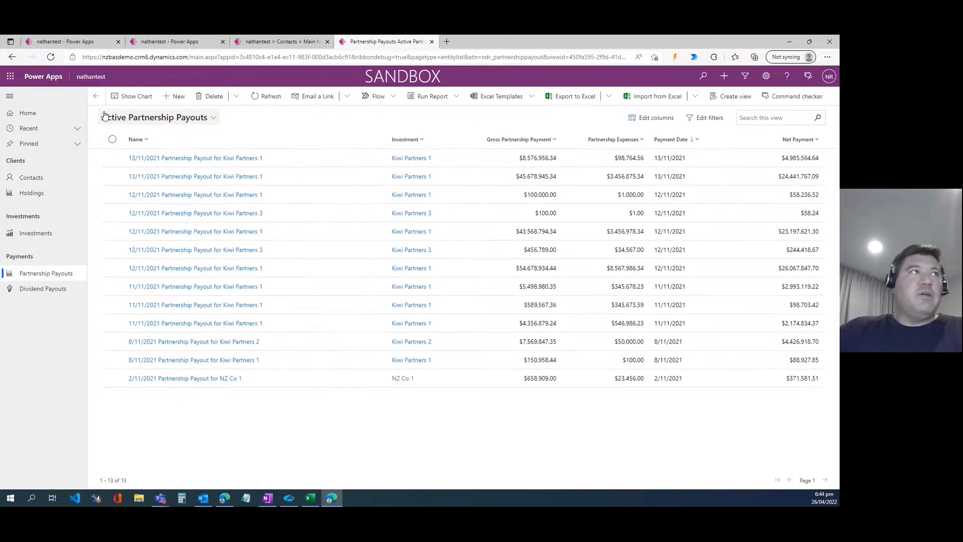
pyautogui.click(96, 96)
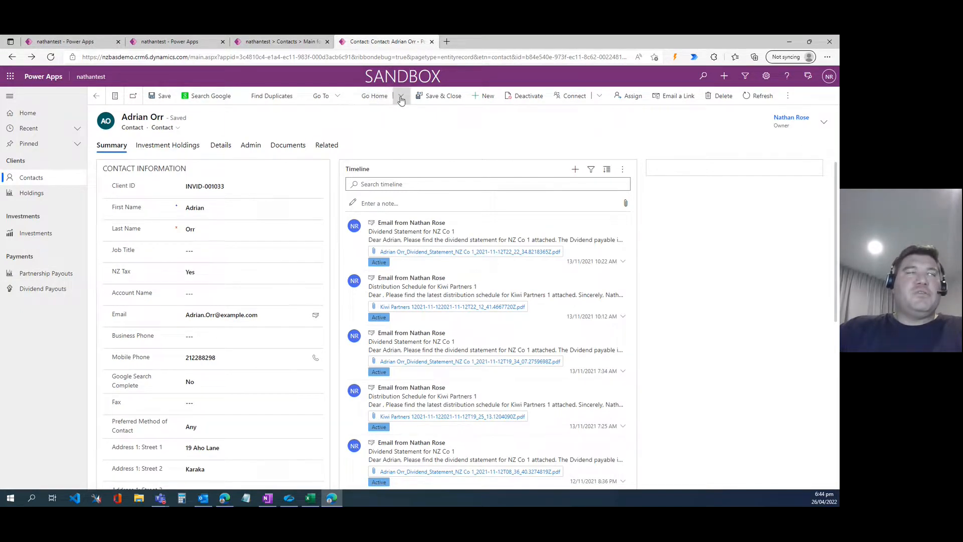
# - Test the Go Home split button's main action and its Go To Payouts command, returning to the contact record each time
pyautogui.click(376, 96)
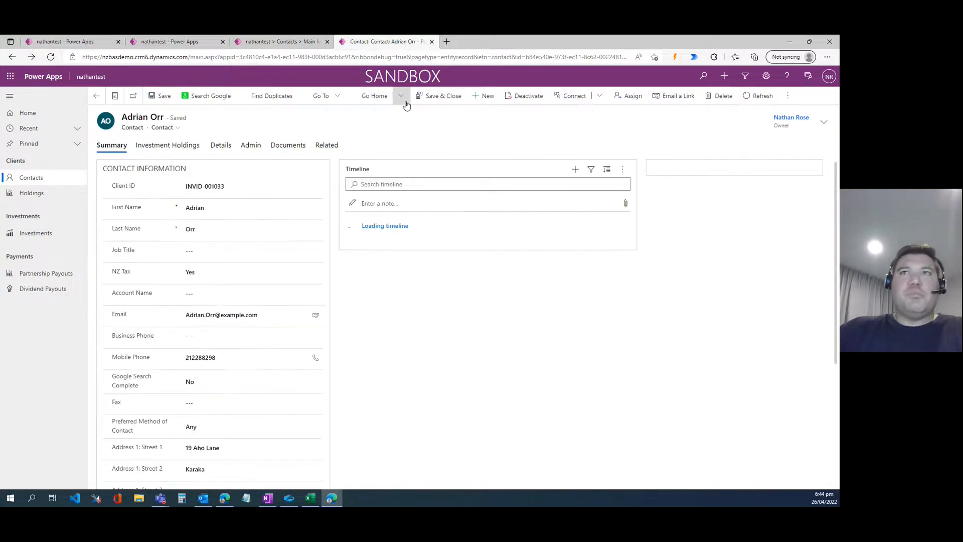
pyautogui.click(401, 98)
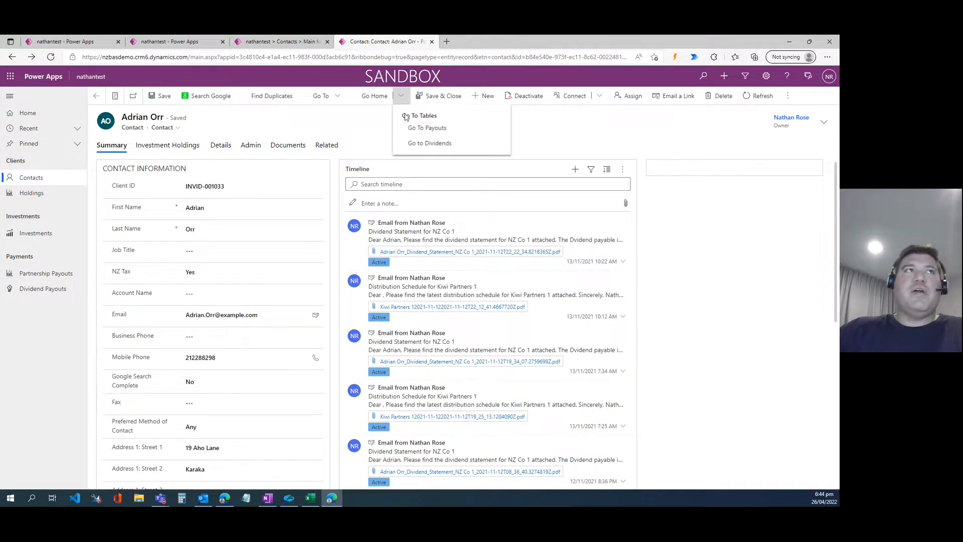
pyautogui.click(424, 131)
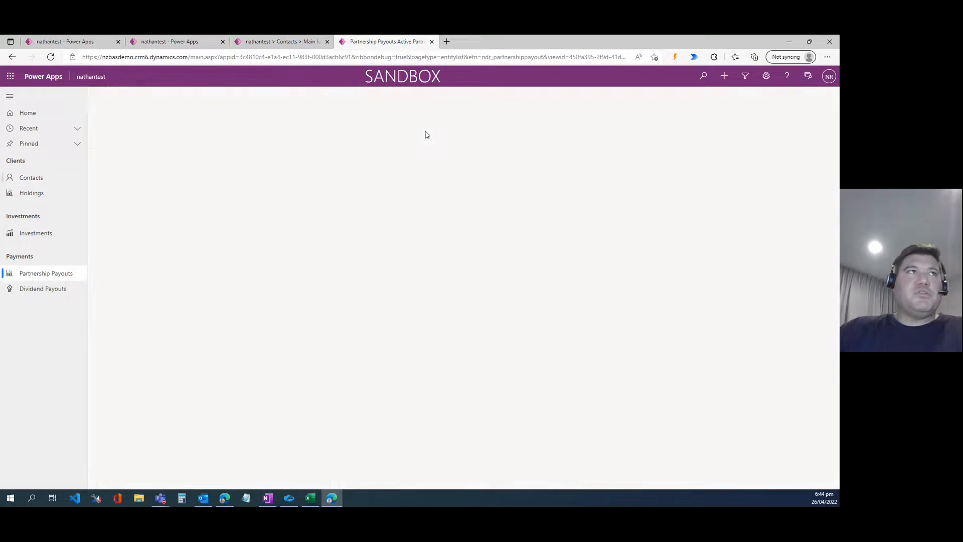
pyautogui.click(96, 103)
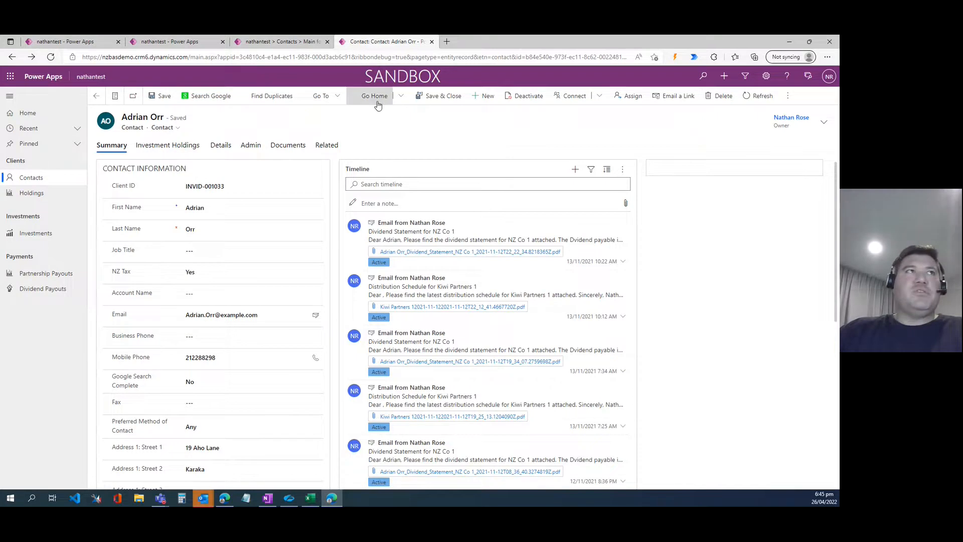
# - Compare the command bar in the designer with the running contact form, ending in the designer
pyautogui.click(314, 46)
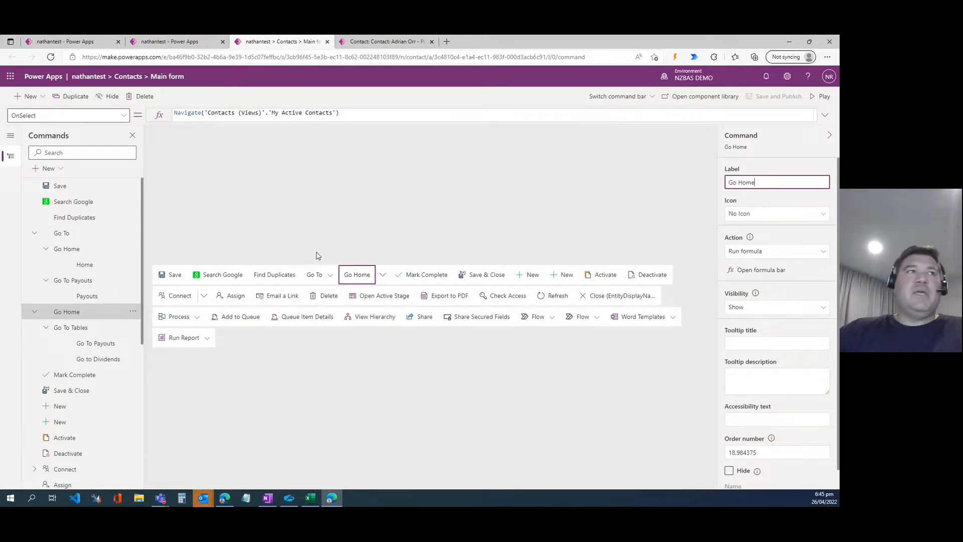
pyautogui.click(378, 46)
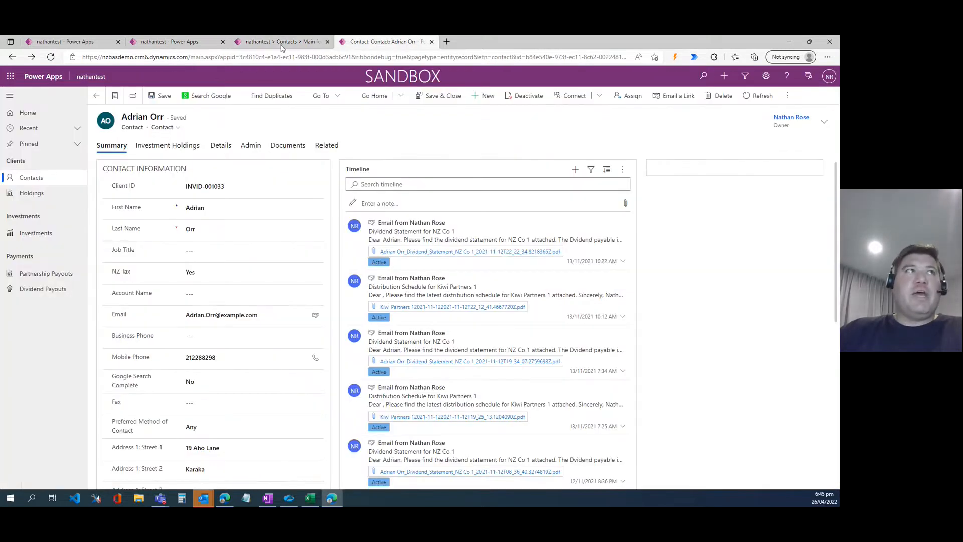
pyautogui.click(282, 44)
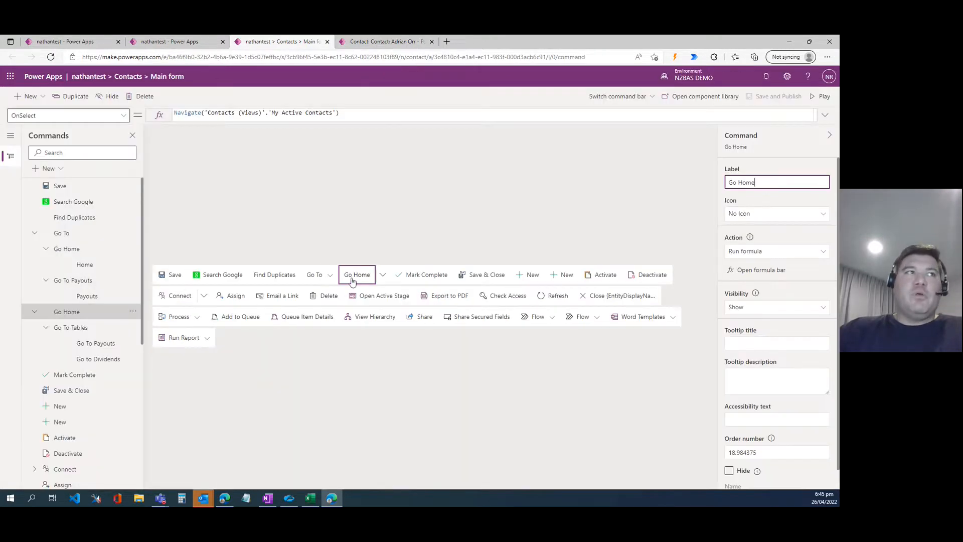